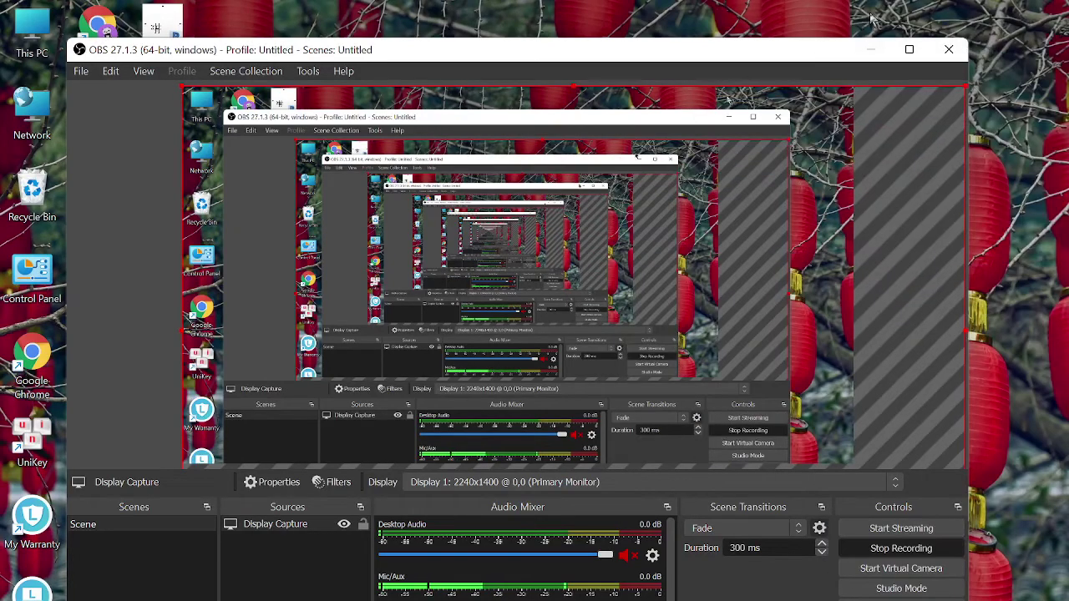
- Open the North elevation, showing Level 1 at 0 and Level 2 at 4000
left_click(870, 49)
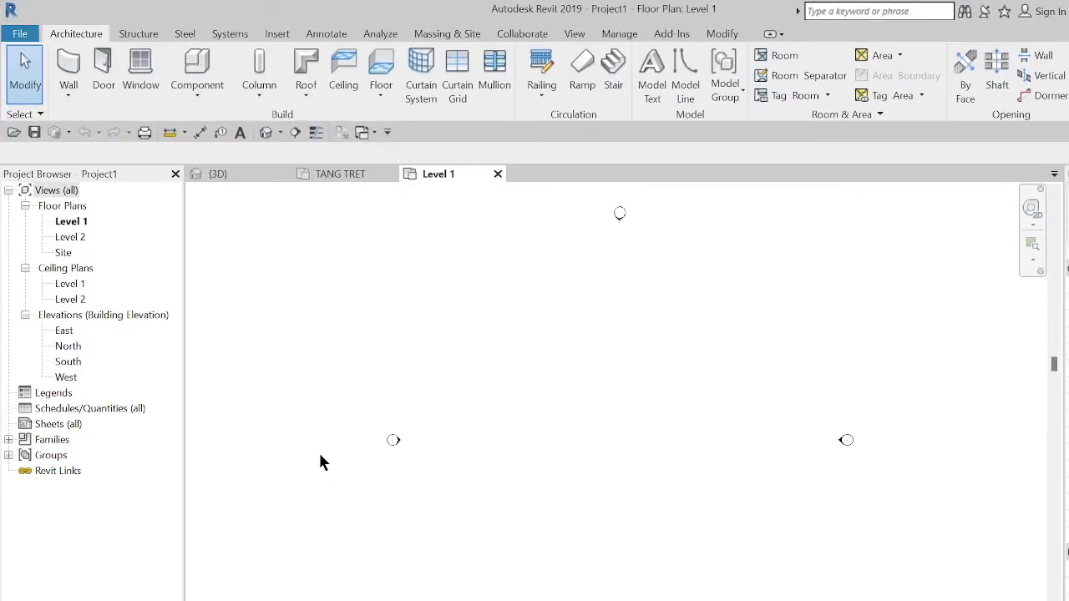
scroll(415, 385, "up", 1)
scroll(427, 396, "down", 1)
scroll(433, 393, "down", 1)
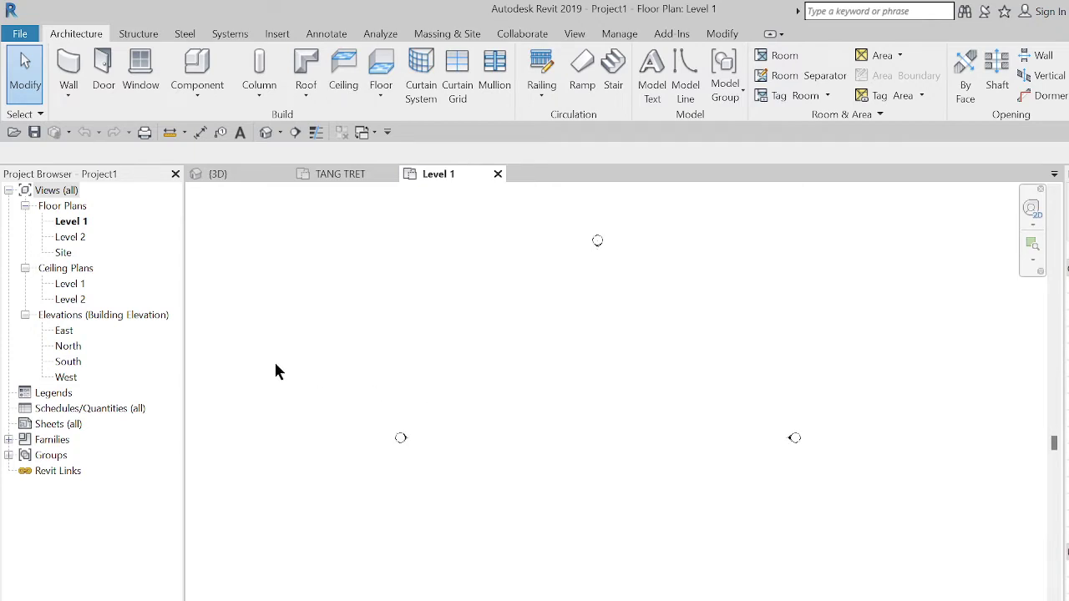
left_click(67, 365)
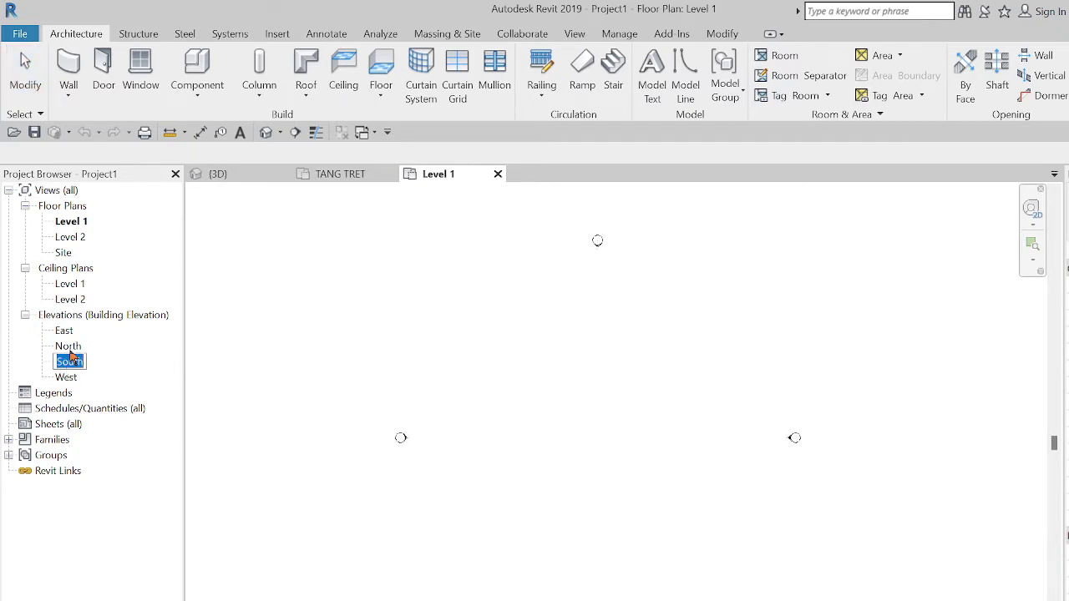
double_click(70, 348)
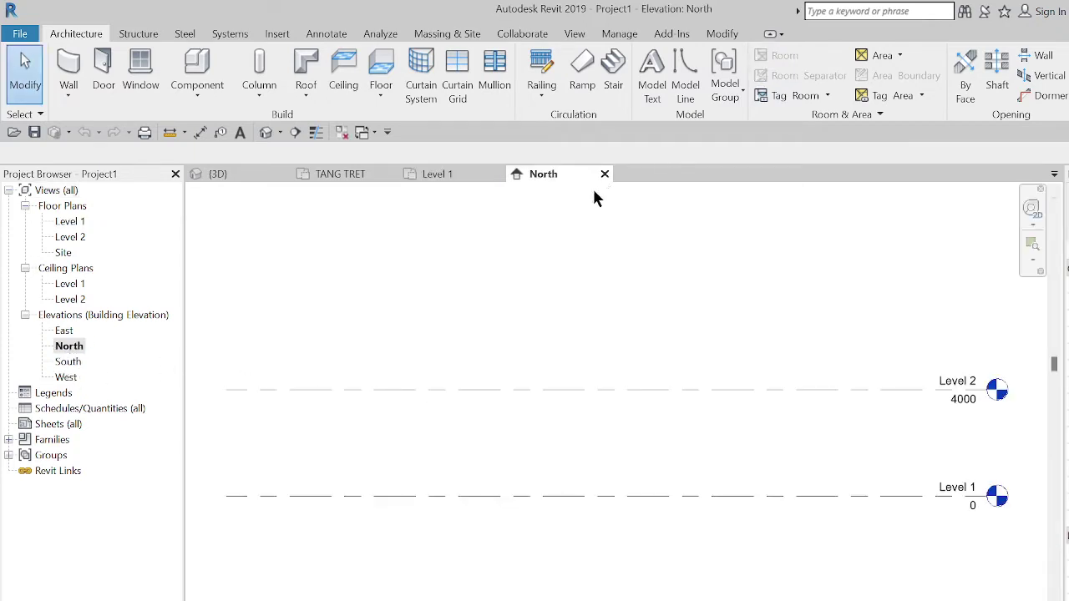
- Close the North elevation and centre the room in the TANG TRET floor plan
left_click(605, 173)
left_click(357, 176)
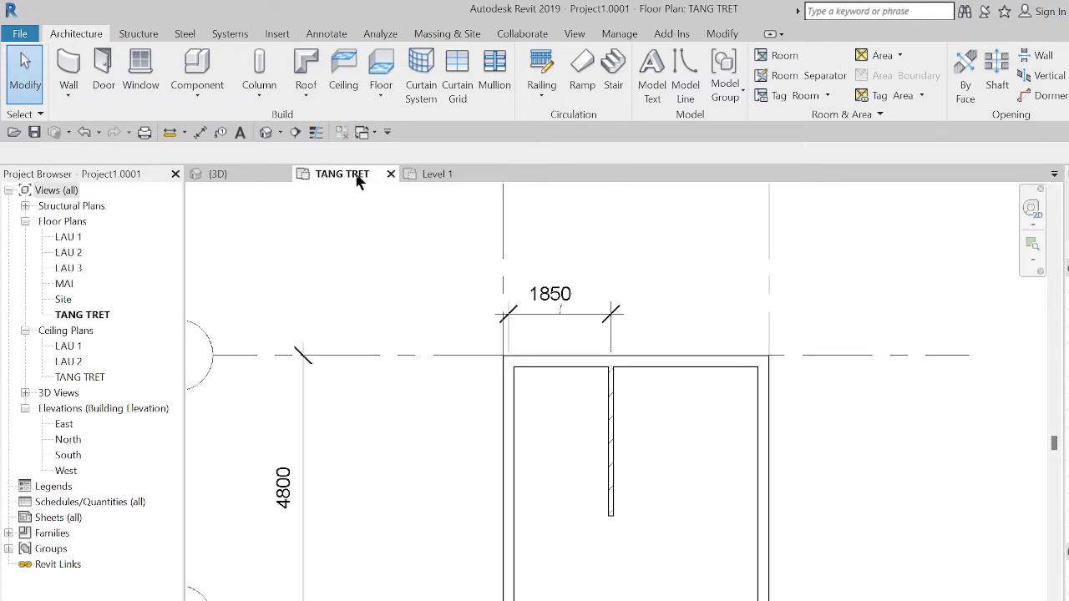
scroll(570, 459, "down", 2)
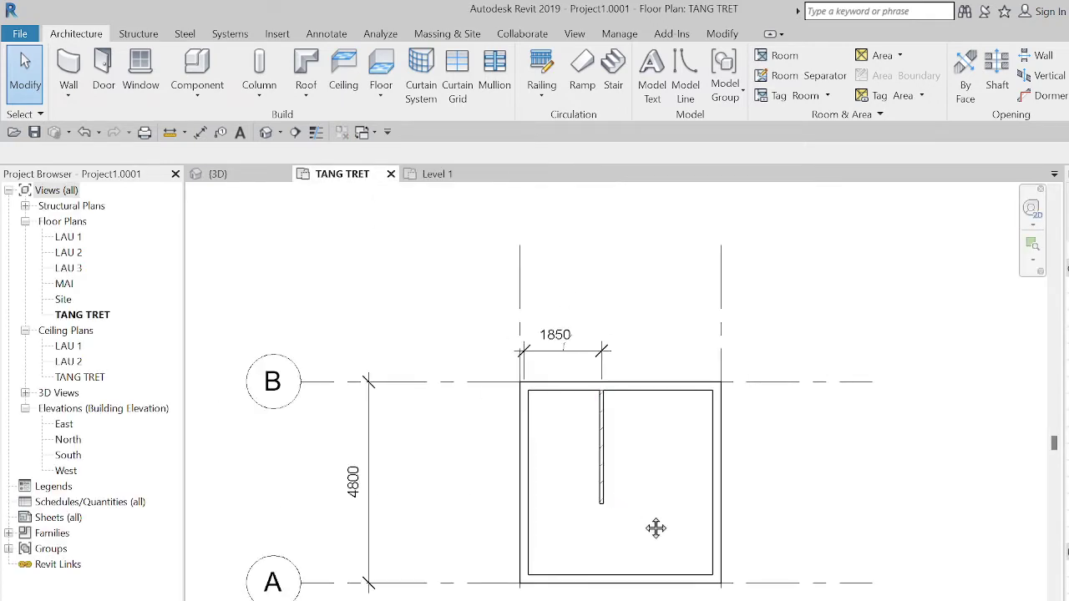
middle_click_drag(652, 526, 630, 487)
- Delete the room's four walls and its interior partition, leaving only grids A and B
left_click(690, 493)
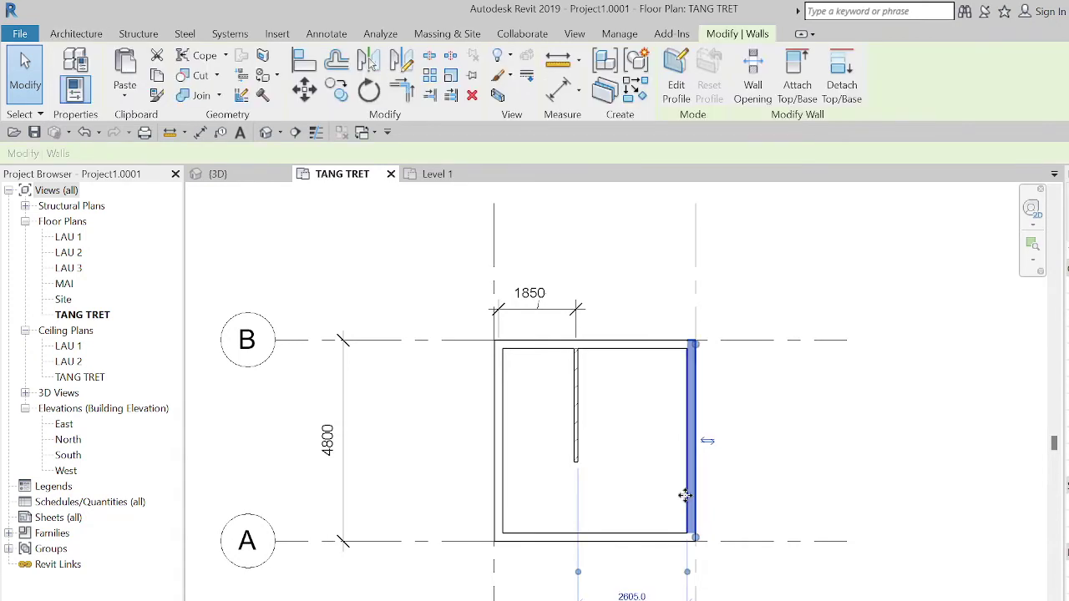
key("Delete")
left_click(635, 342)
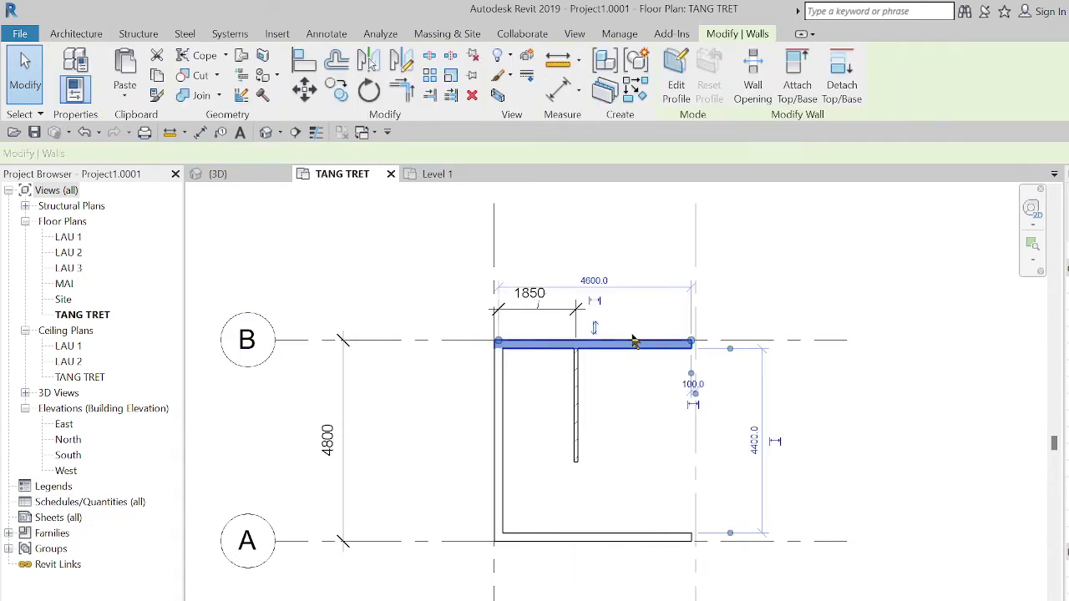
key("Delete")
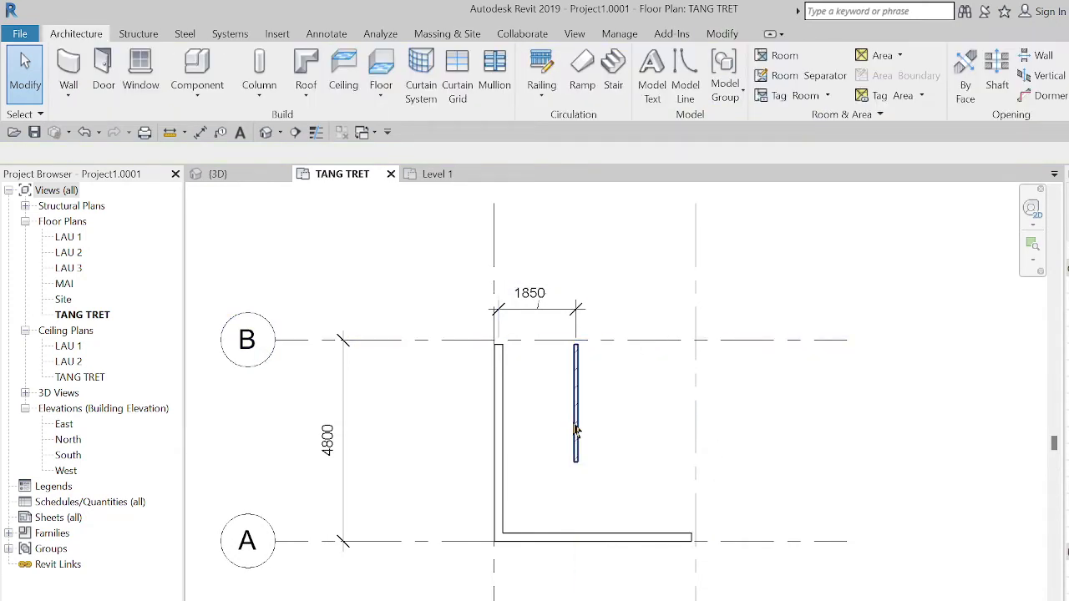
left_click(575, 428)
key("Delete")
left_click(500, 491)
left_click(527, 525)
key("Delete")
left_click(500, 489)
key("Delete")
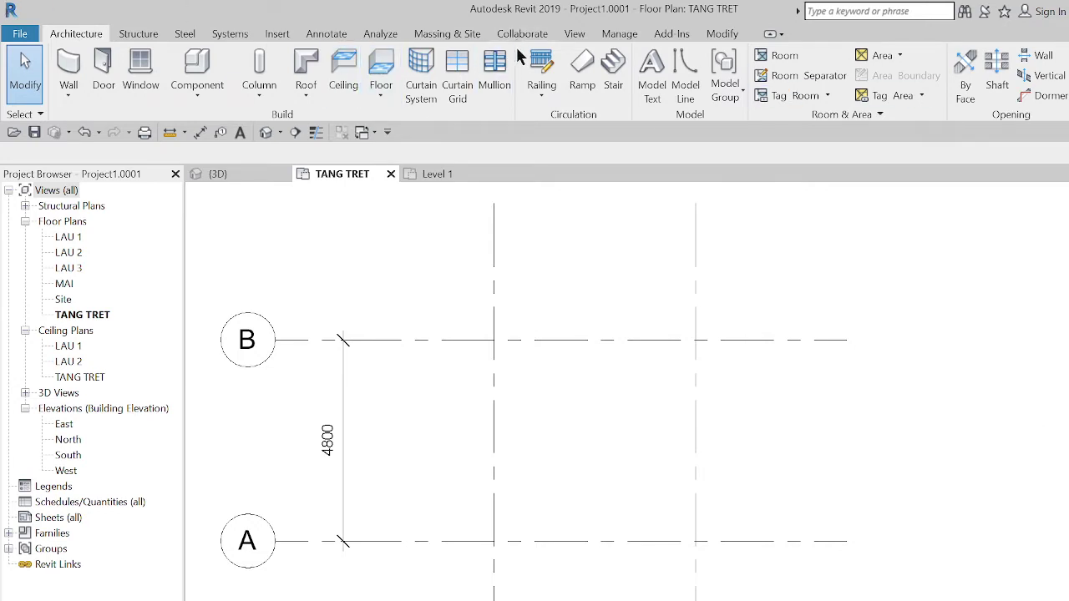
left_click(573, 35)
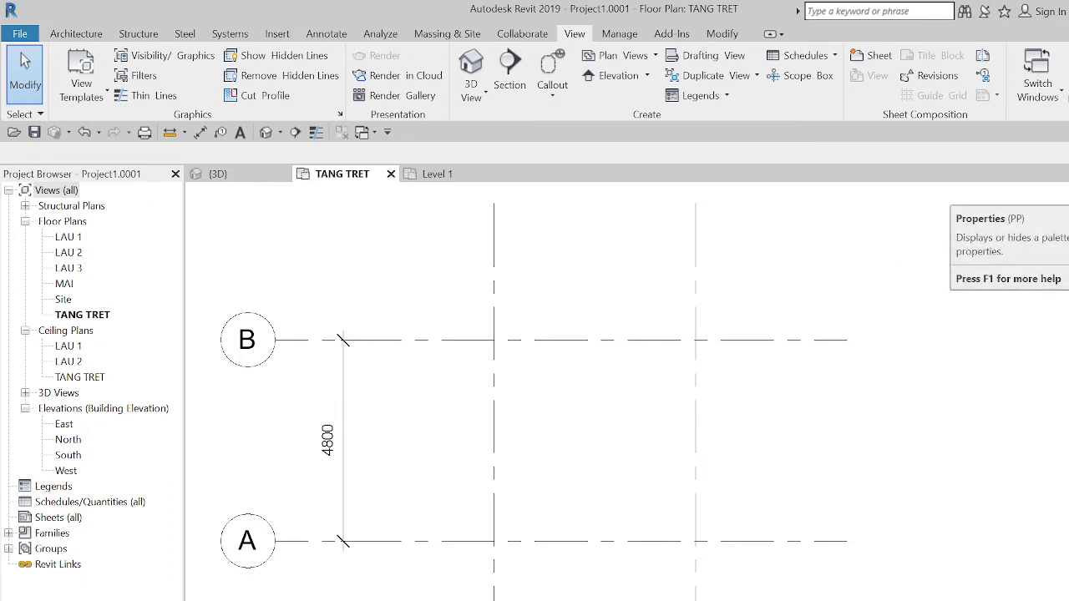
key("p")
key("p")
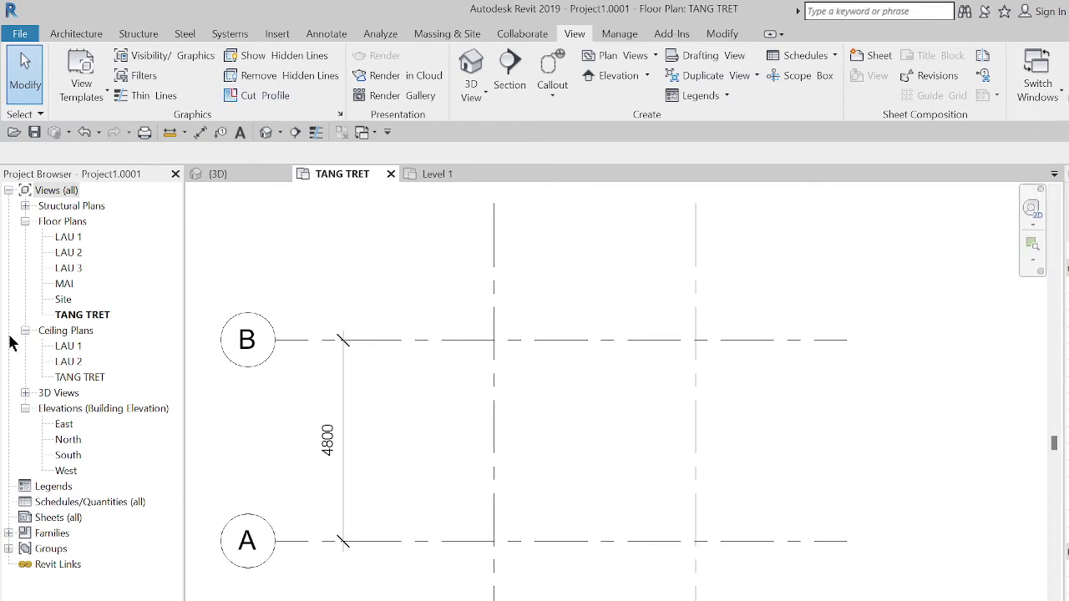
- Start the Wall tool and browse the Type Selector's wall types before closing the list
left_click(95, 39)
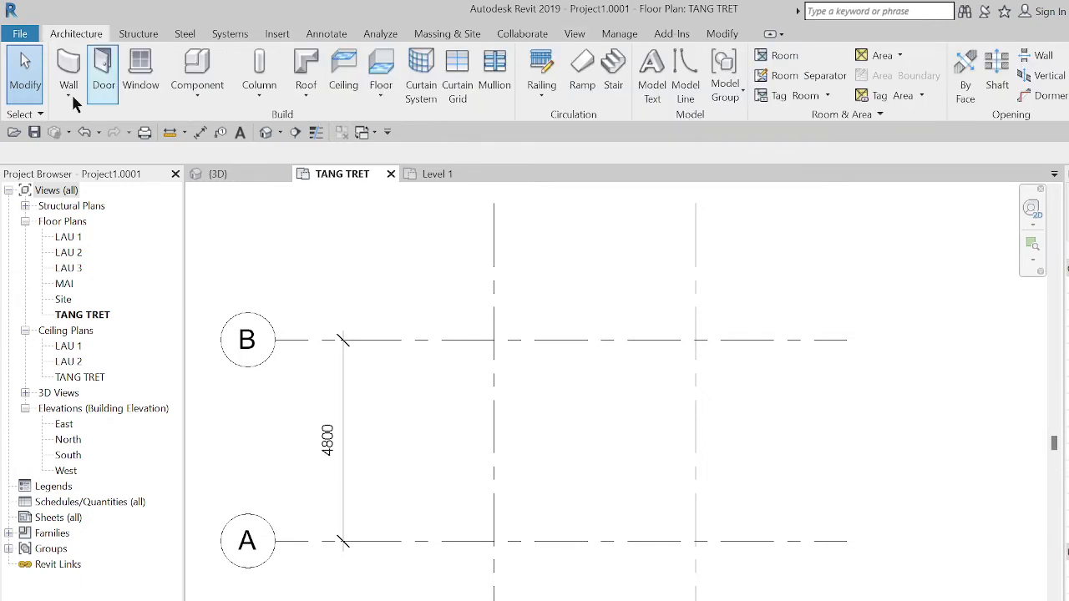
left_click(80, 72)
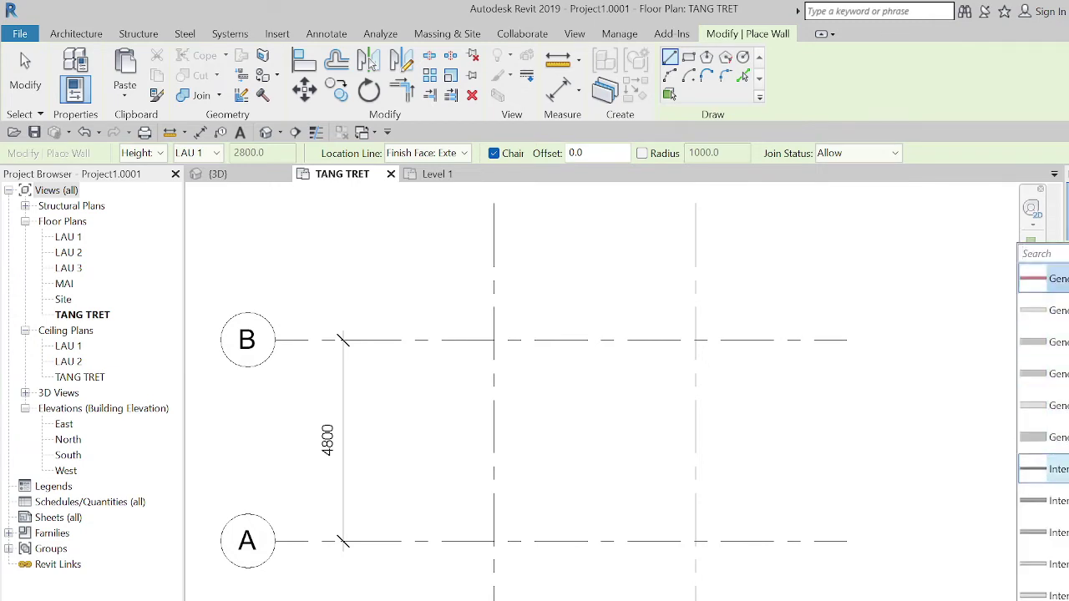
scroll(1044, 418, "up", 2)
scroll(1044, 417, "up", 5)
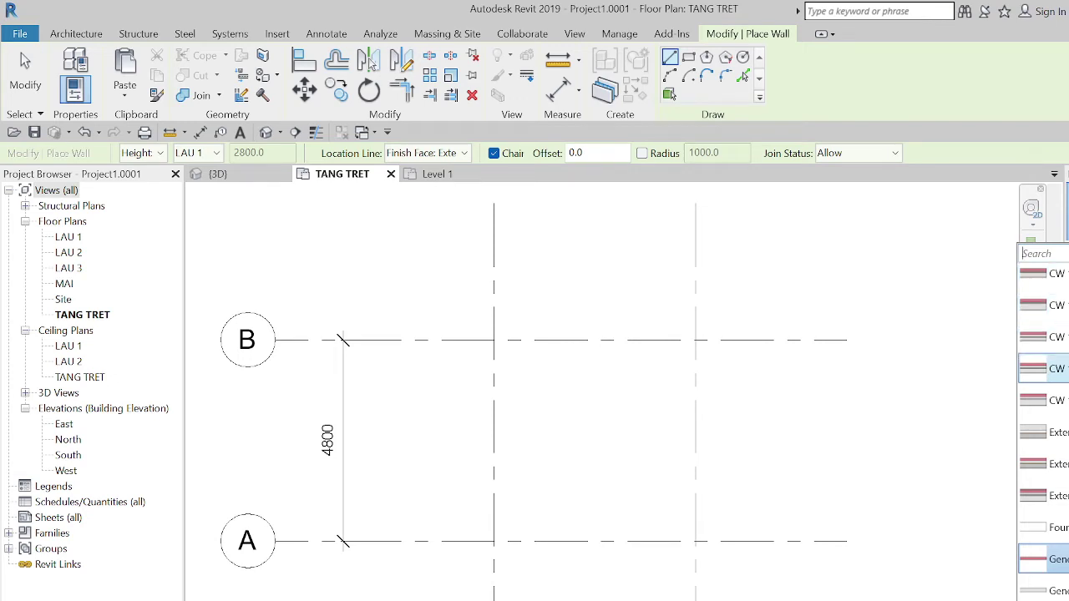
scroll(1043, 360, "down", 1)
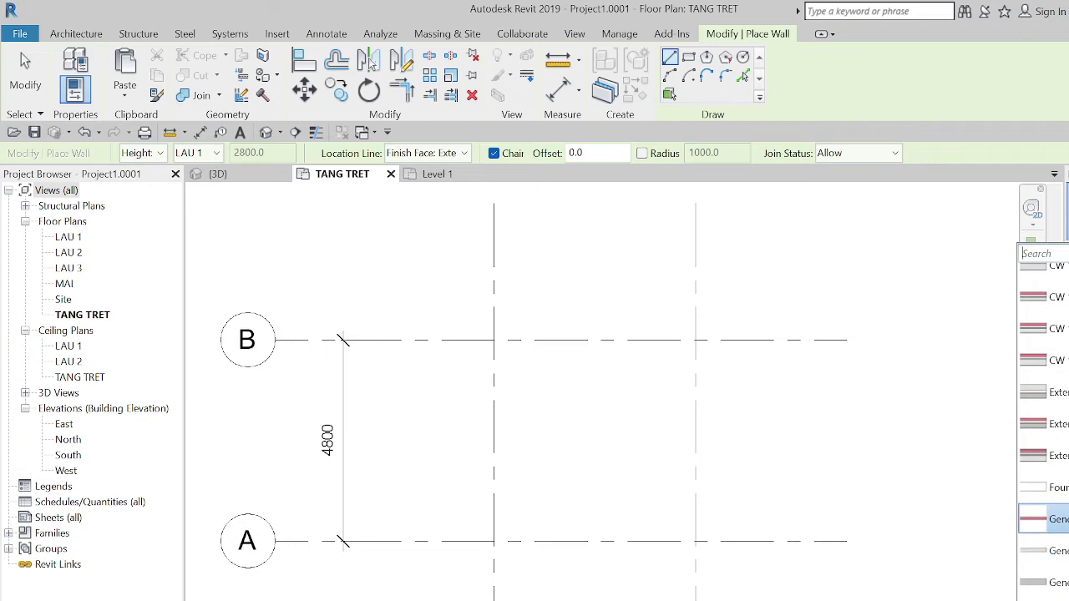
scroll(1043, 426, "down", 1)
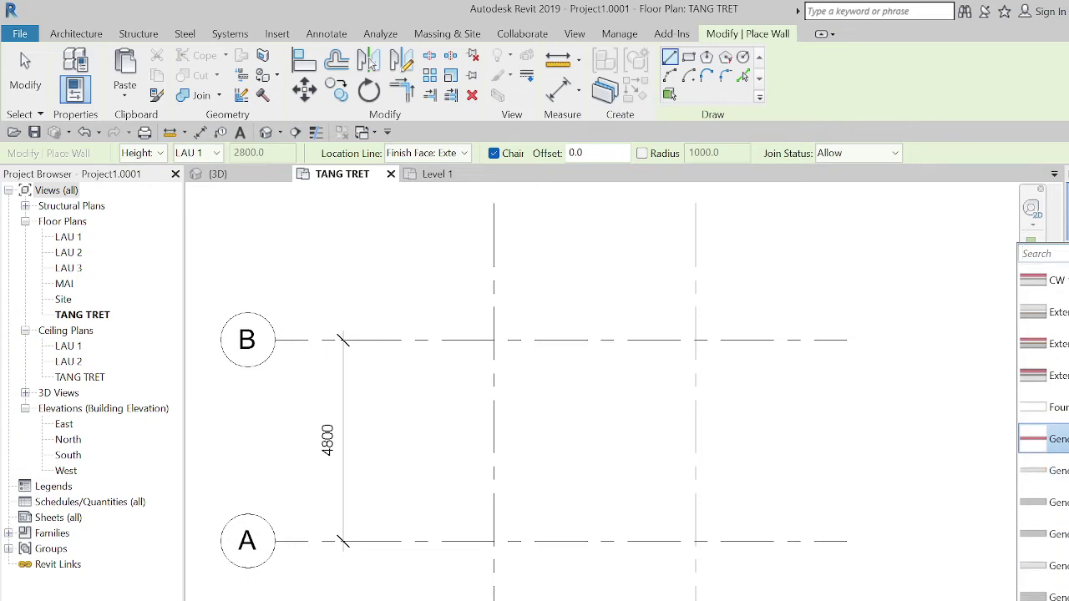
scroll(1043, 434, "up", 1)
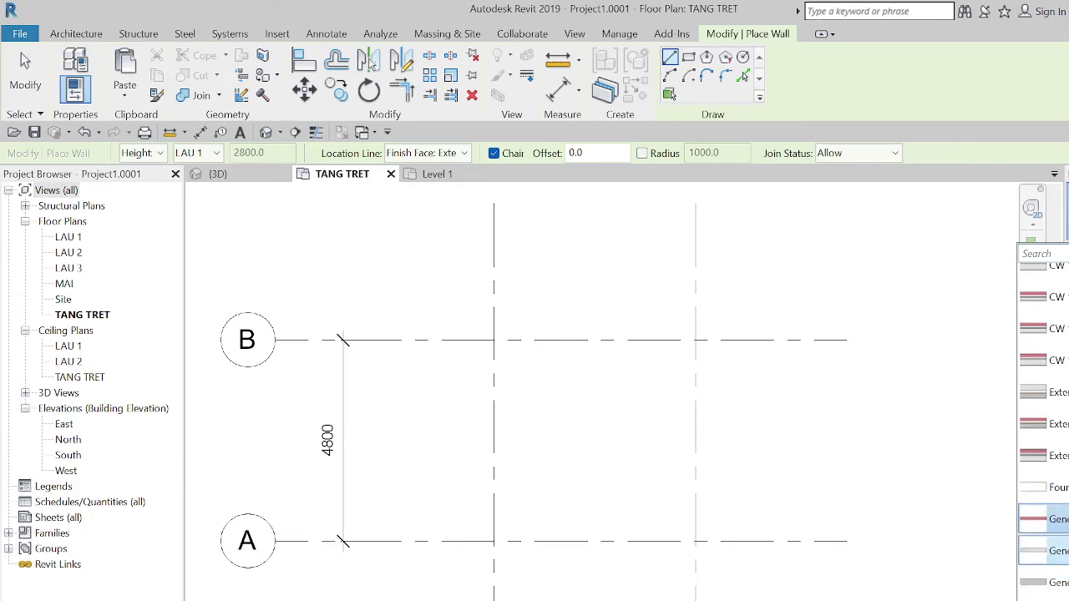
scroll(1043, 435, "down", 1)
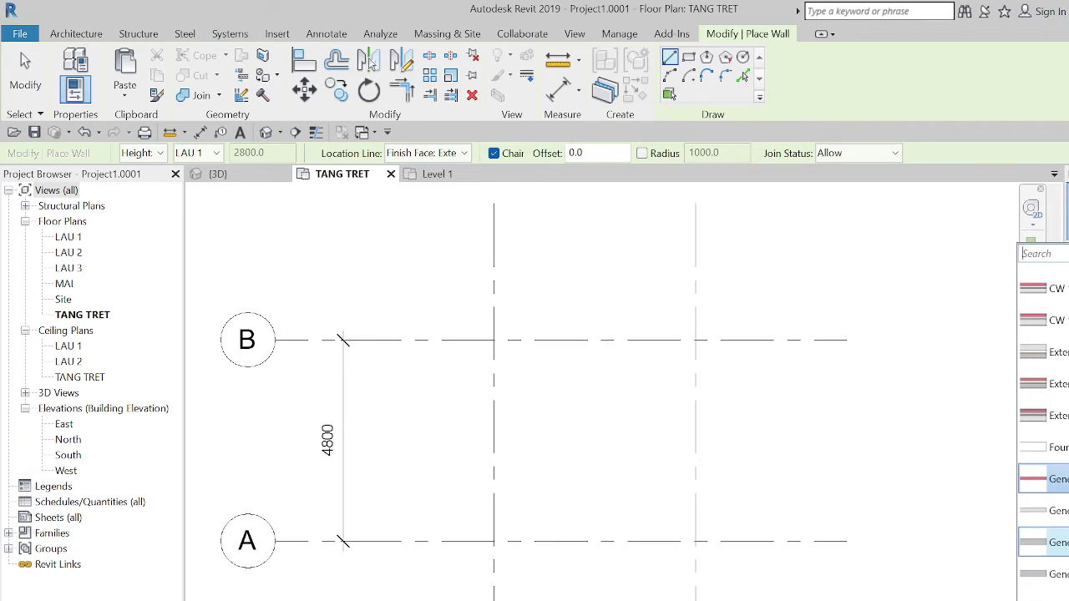
left_click(1044, 541)
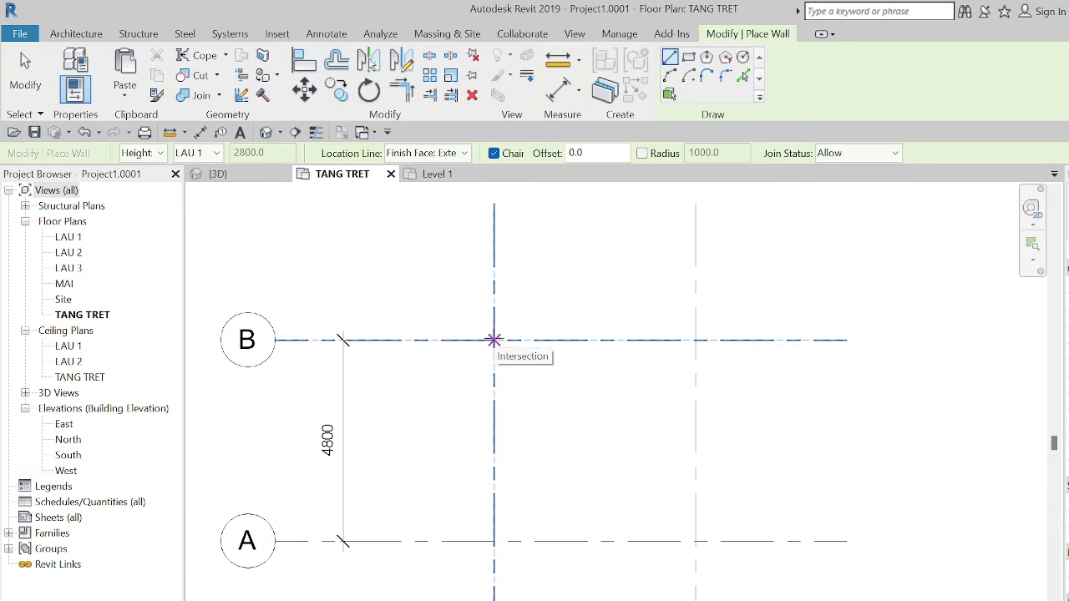
left_click(494, 339)
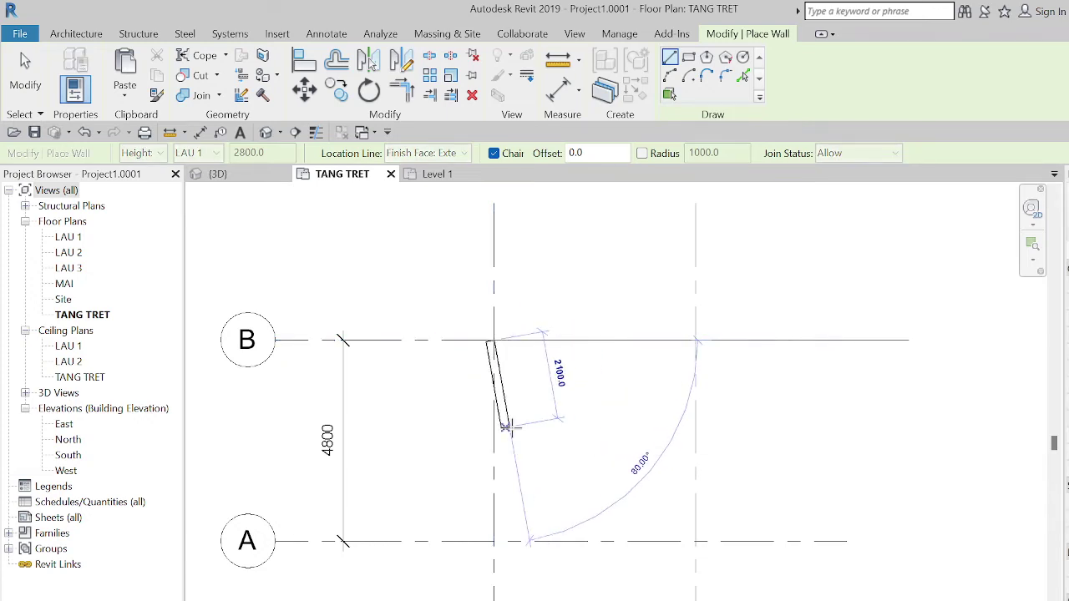
key("Escape")
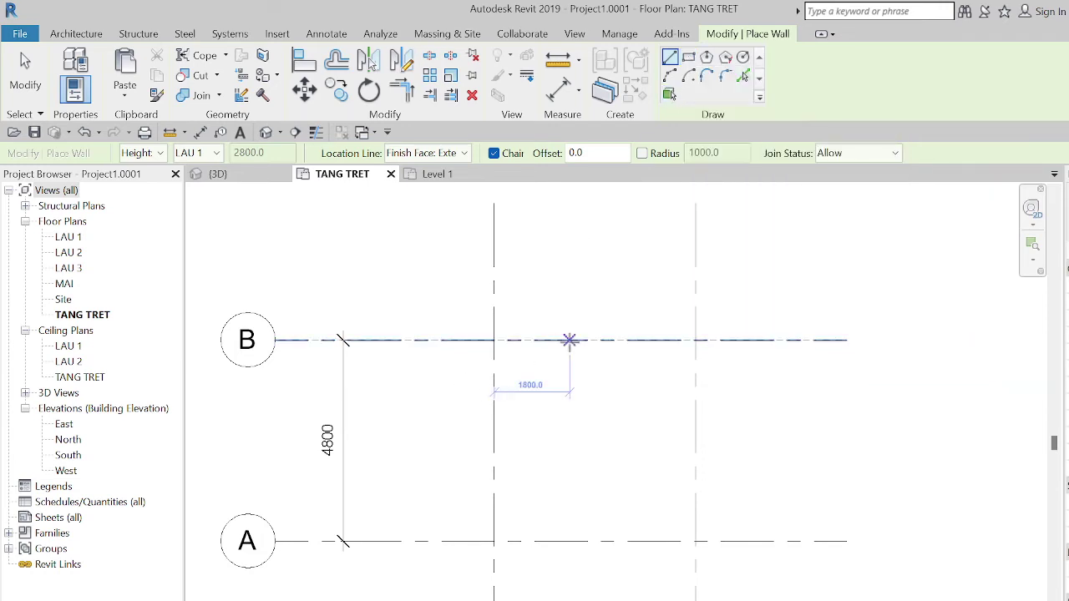
- Draw a rectangle of walls from the grid B intersection to the opposite grid A corner
left_click(688, 57)
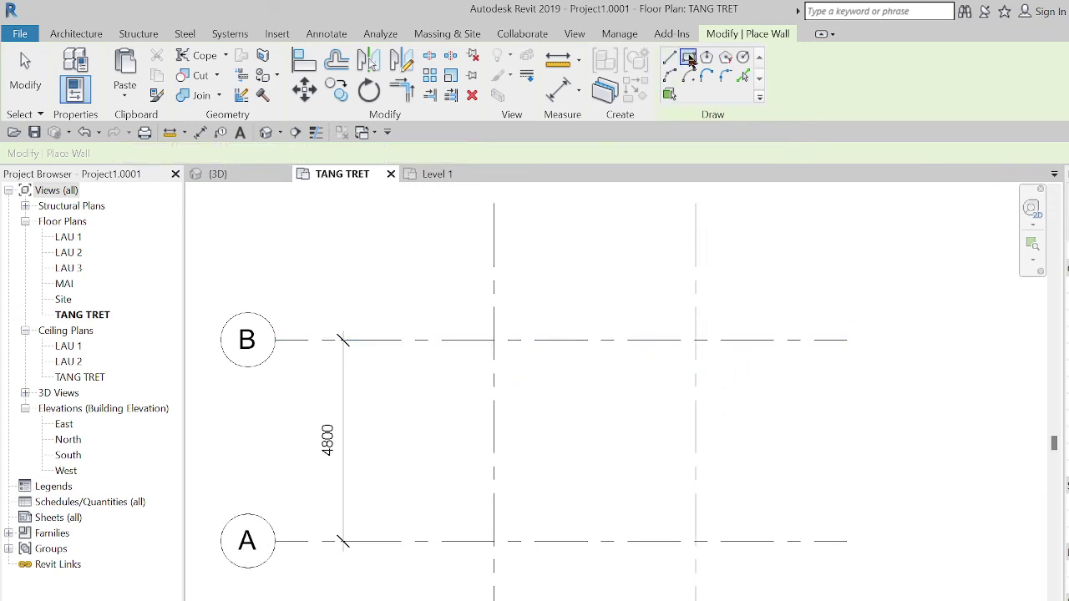
left_click(495, 340)
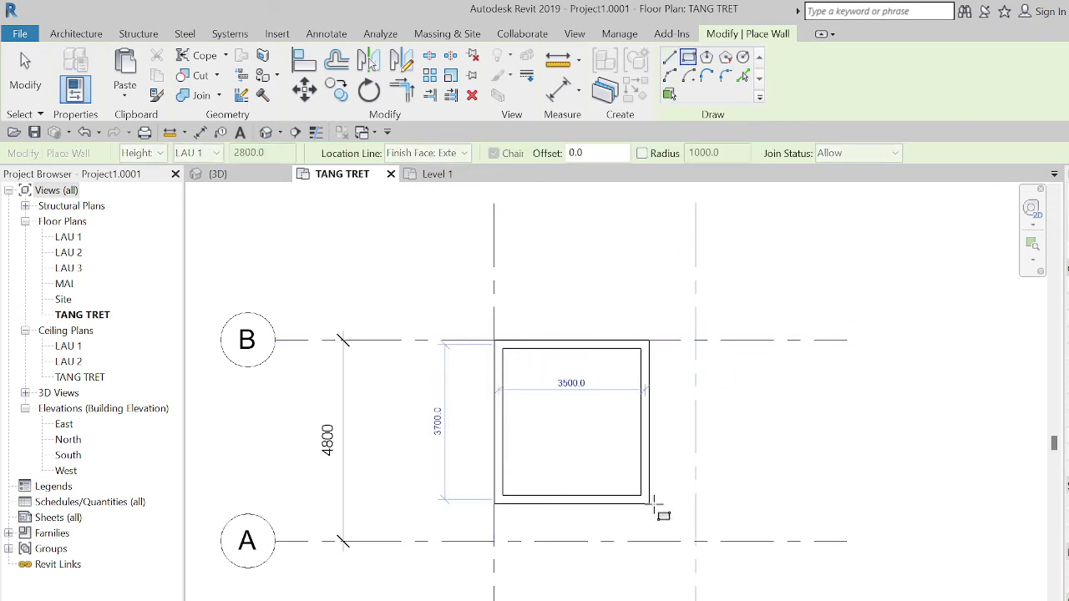
left_click(696, 541)
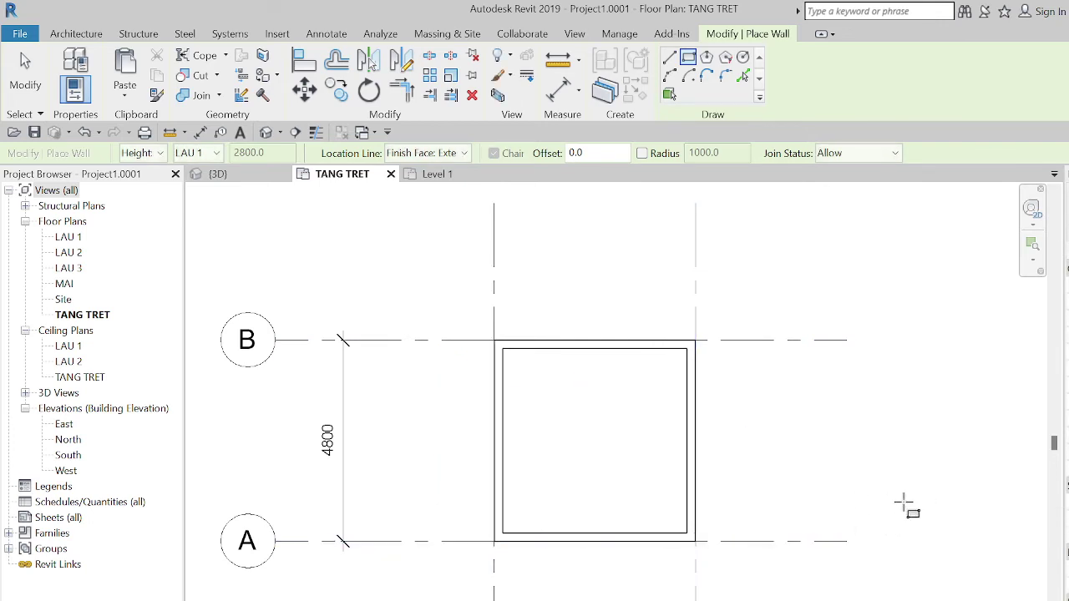
- Choose the brick wall type in the Type Selector for the interior partition
scroll(952, 468, "up", 1)
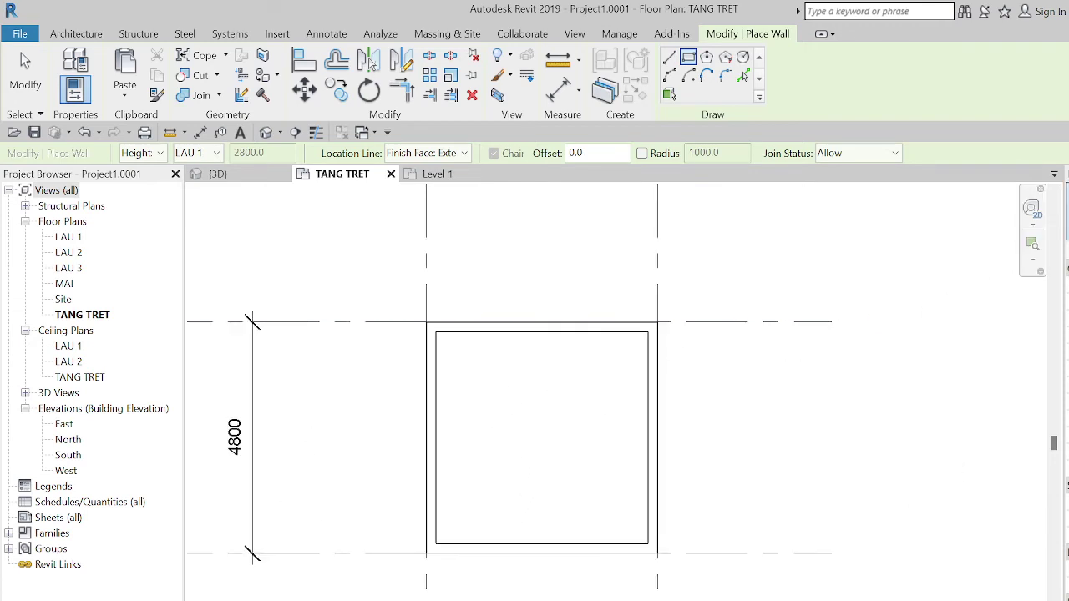
left_click(1056, 226)
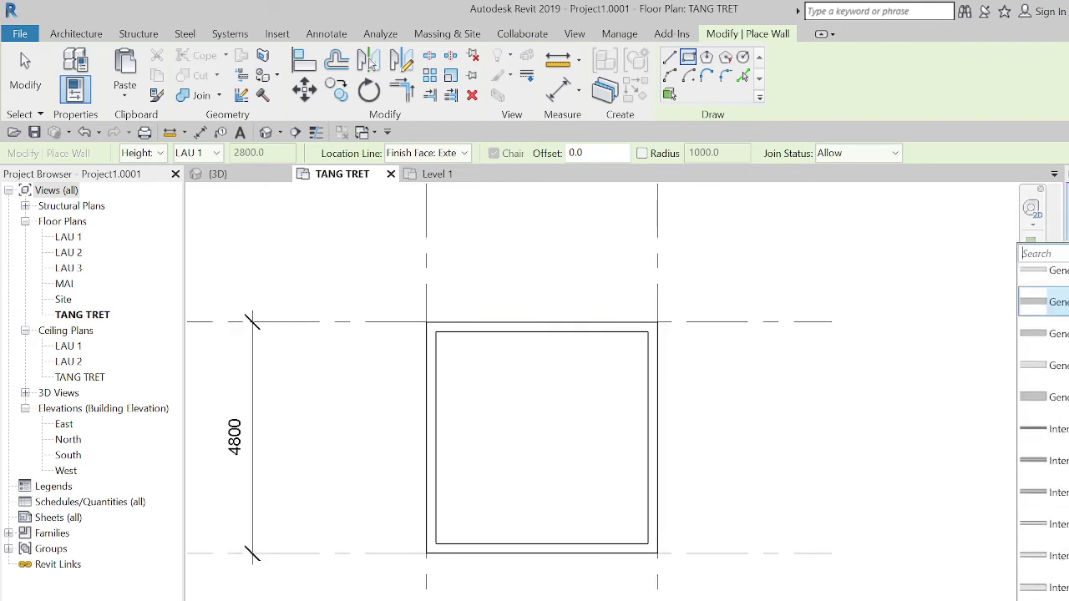
scroll(1044, 418, "up", 2)
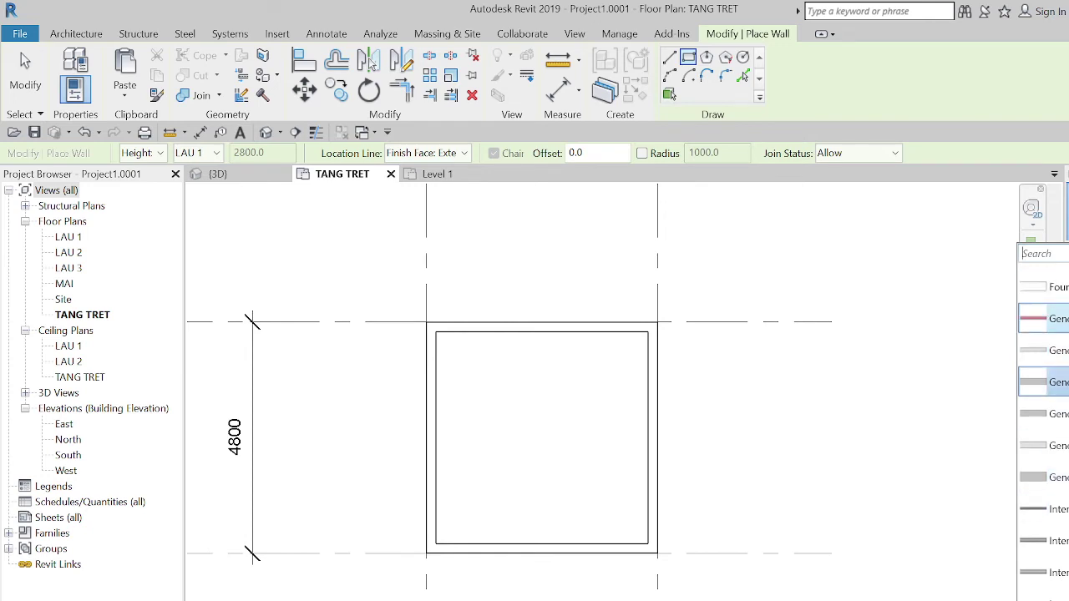
left_click(1044, 318)
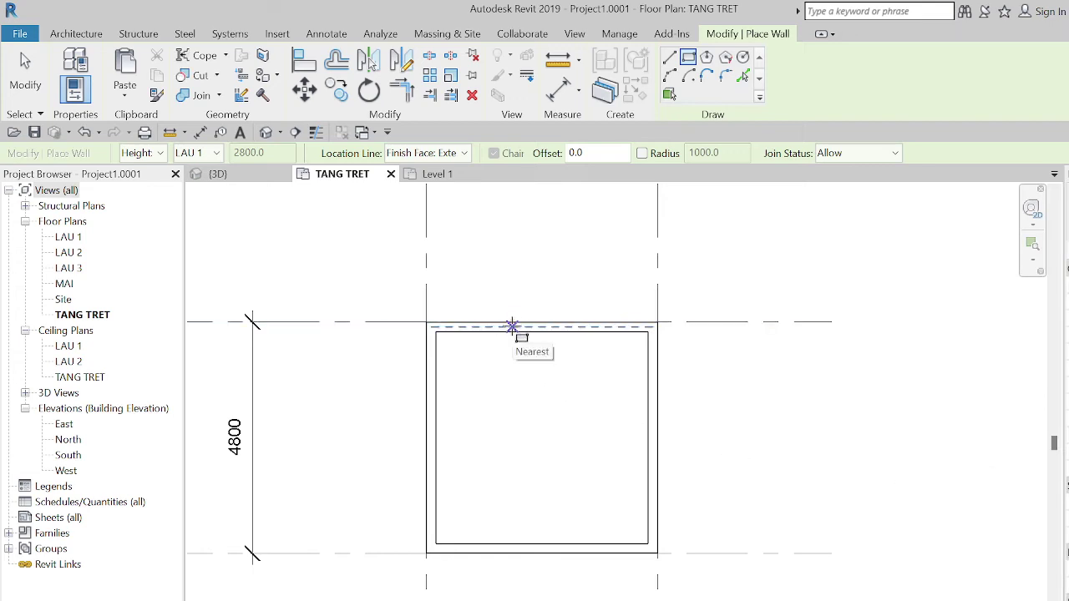
left_click(512, 325)
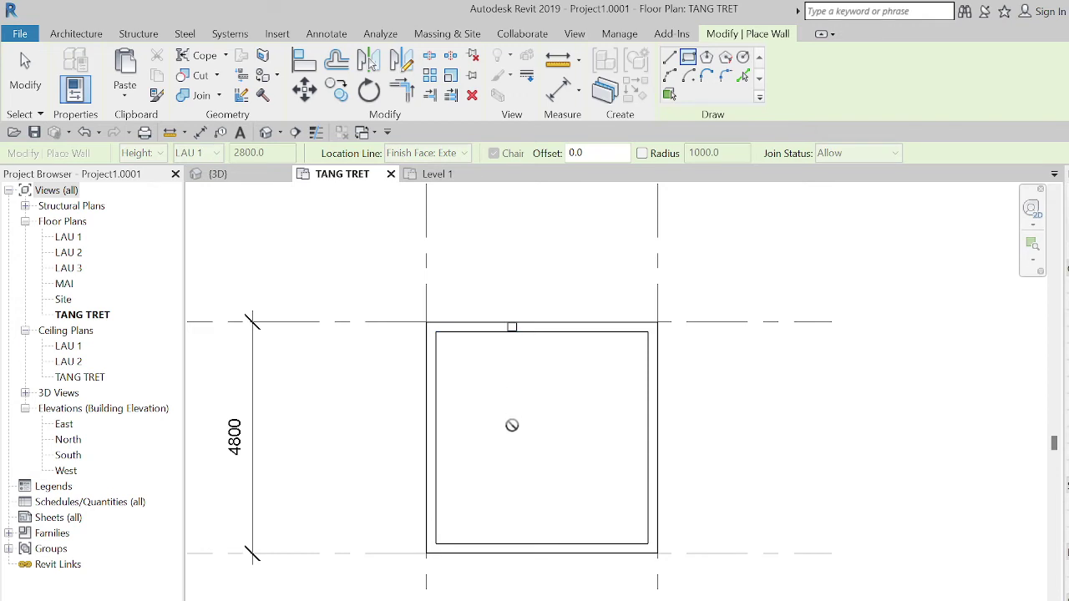
- Draw a single 2800-long straight partition down from the top wall, then end wall placement
left_click(673, 59)
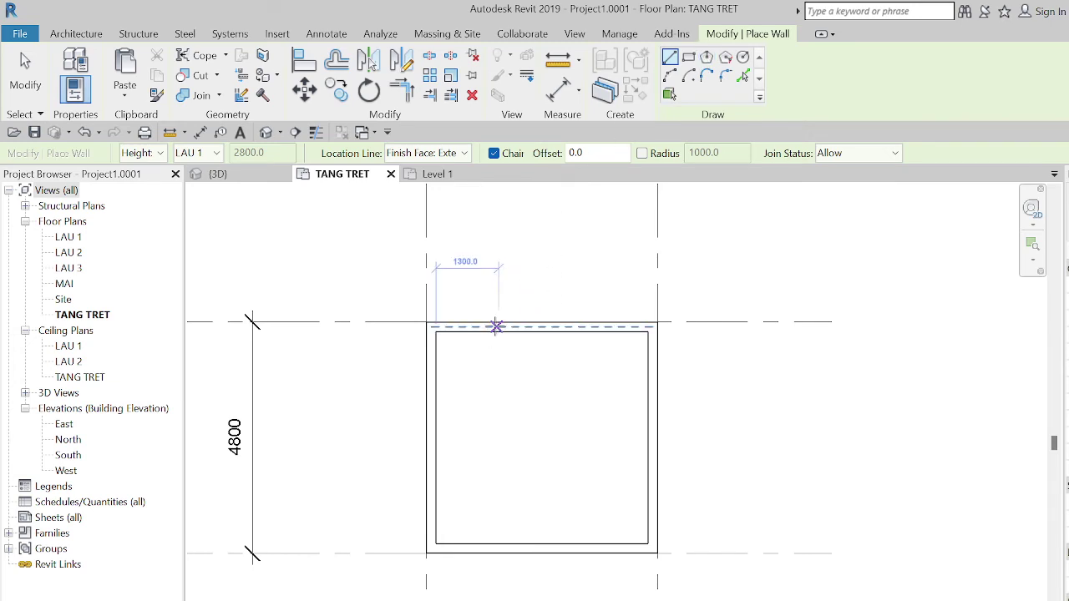
left_click(492, 331)
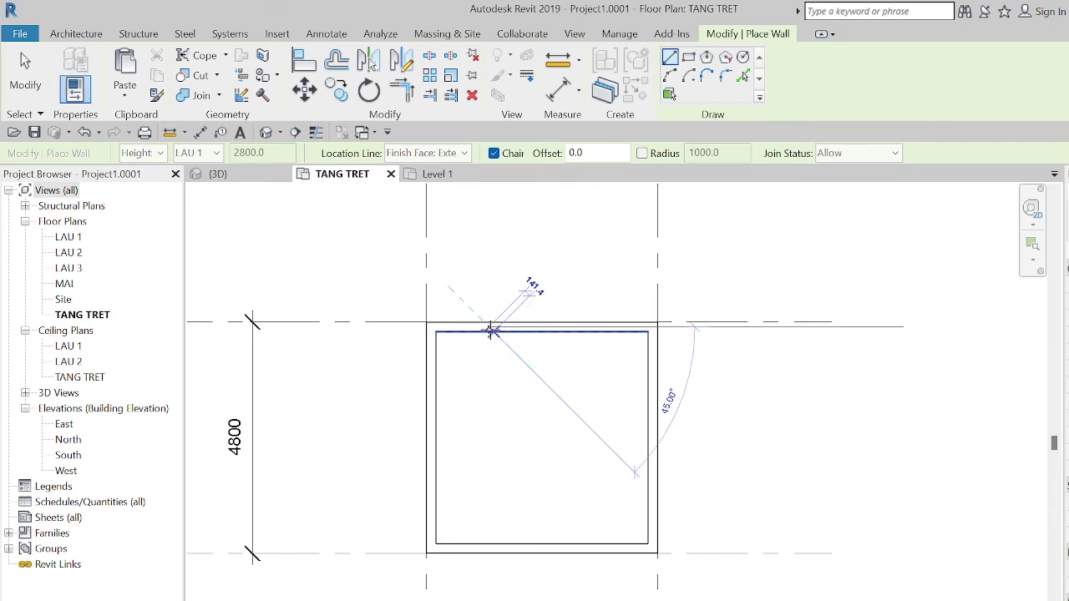
left_click(486, 460)
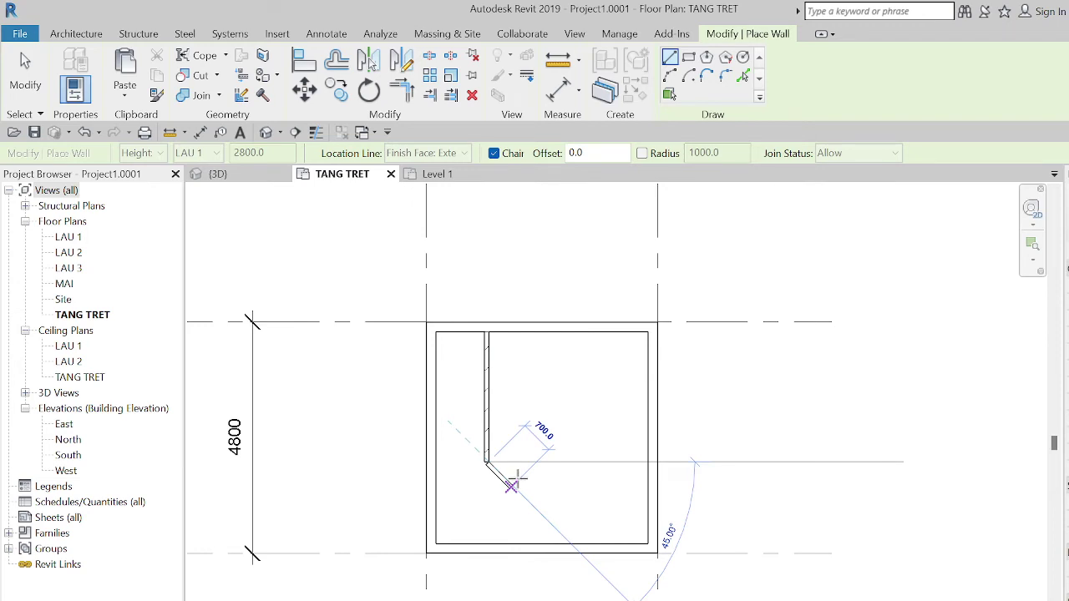
key("Escape")
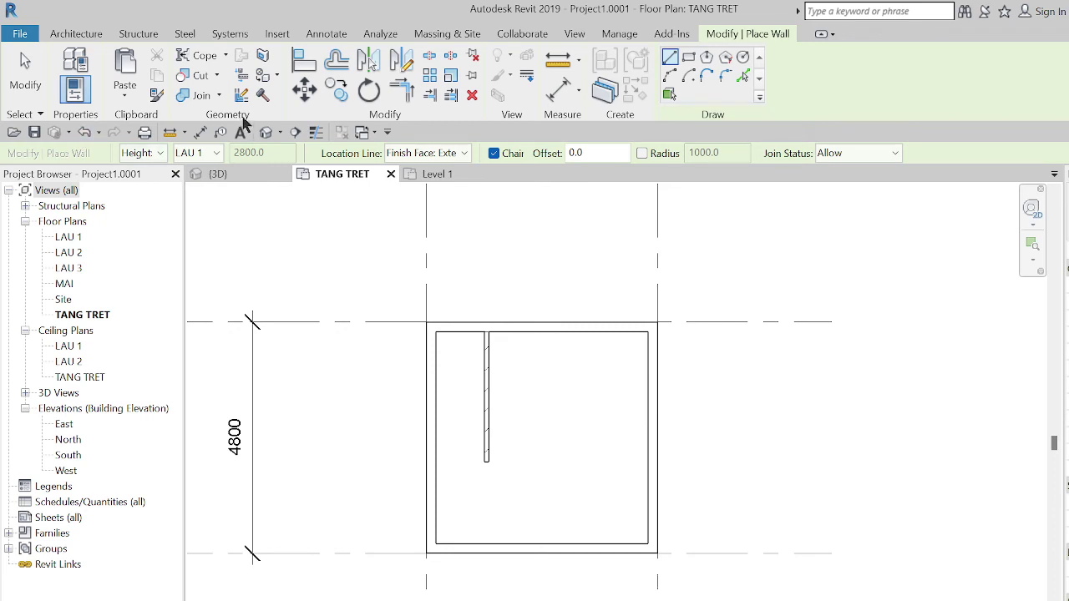
key("Escape")
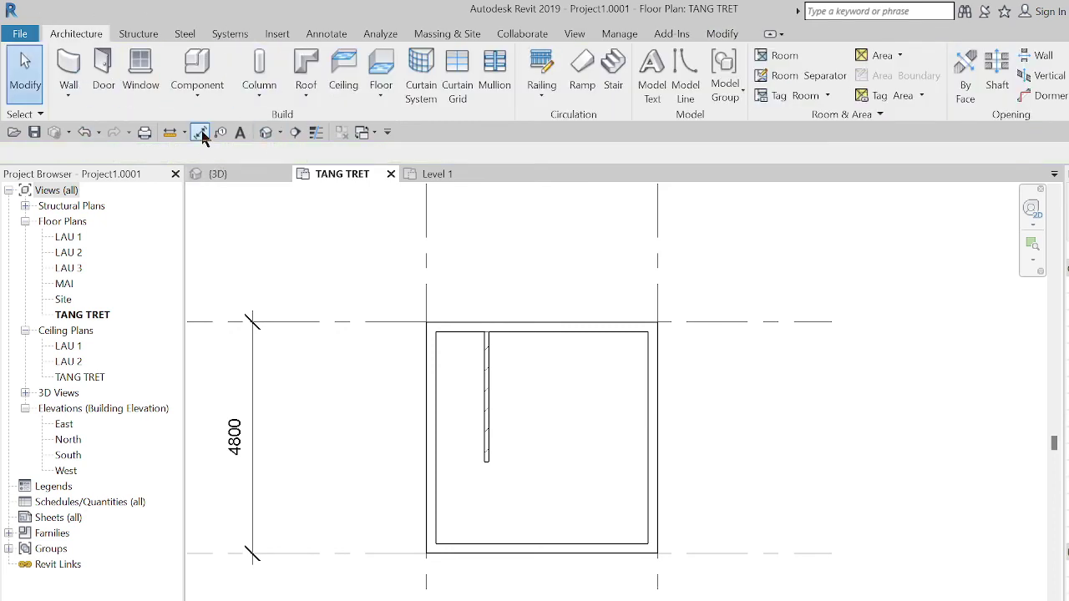
- Place a 1155 aligned dimension above the room from the left wall to the partition
left_click(199, 132)
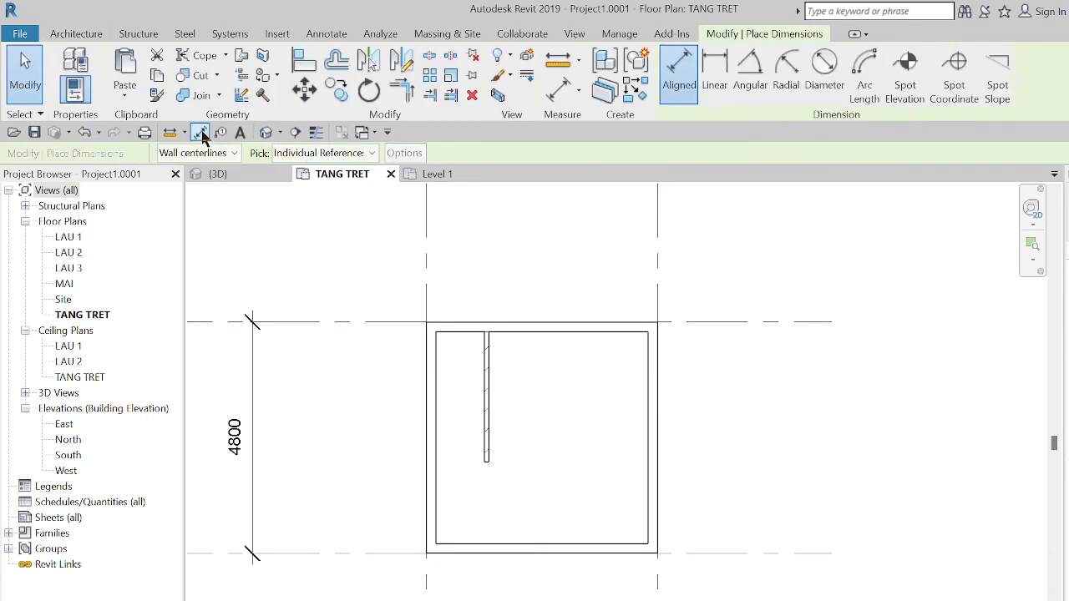
left_click(431, 332)
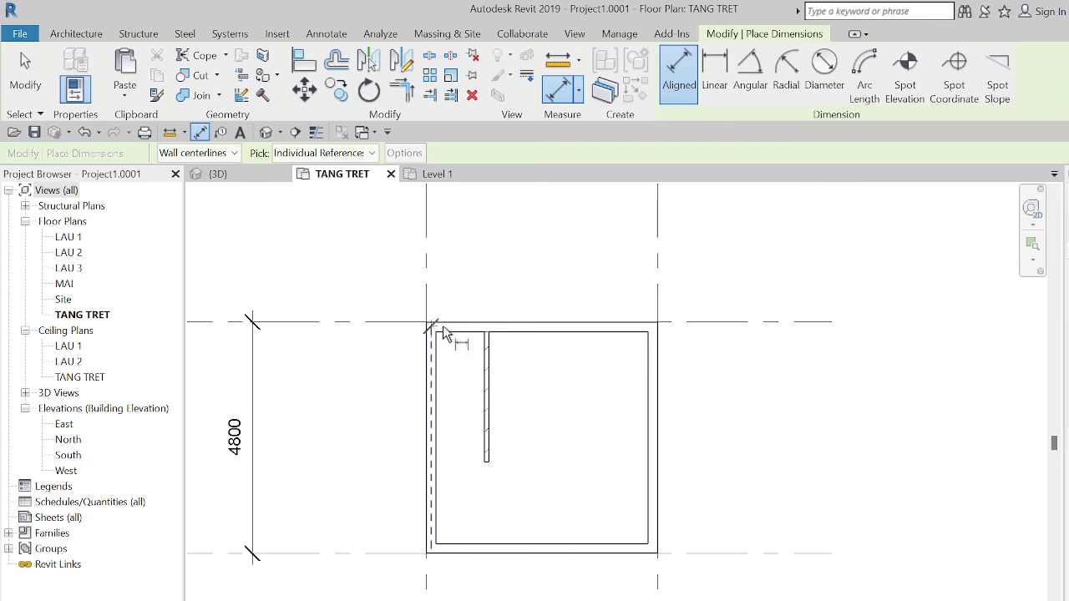
left_click(487, 343)
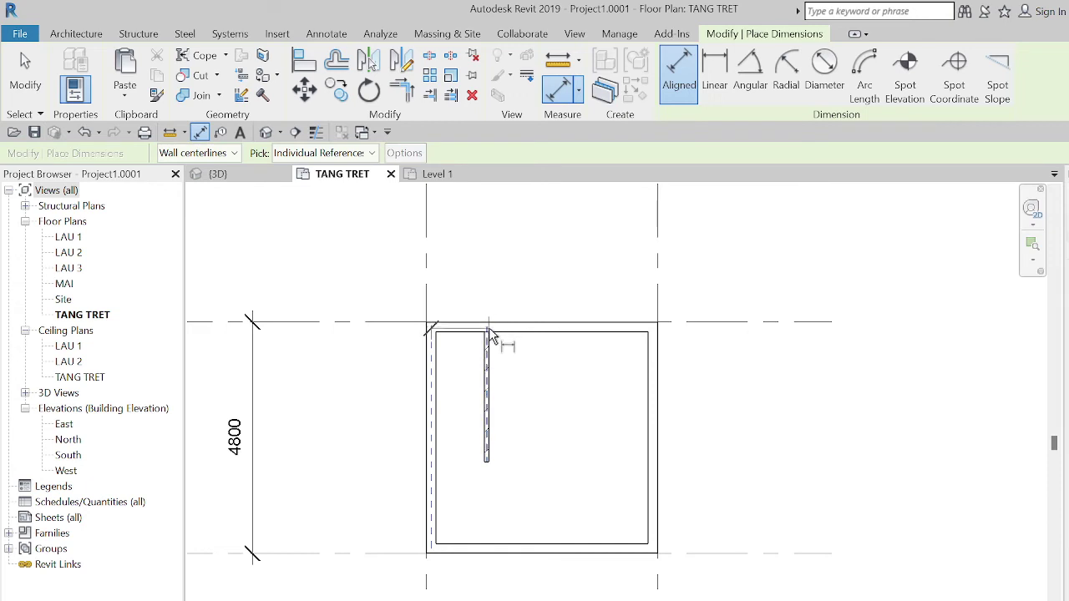
left_click(482, 288)
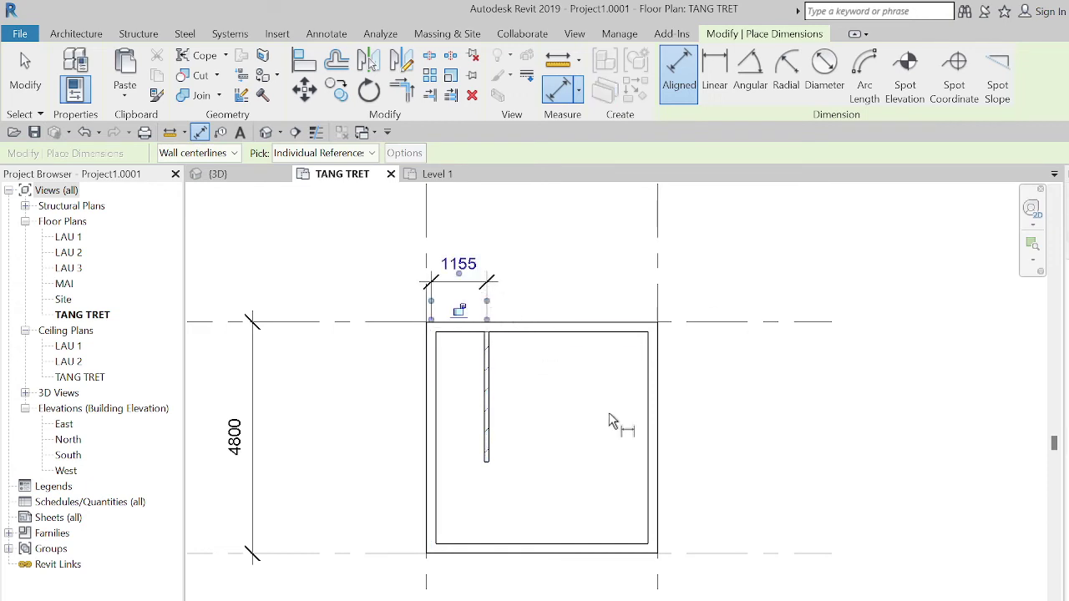
left_click(607, 421)
key("Escape")
key("Escape")
left_click(653, 486)
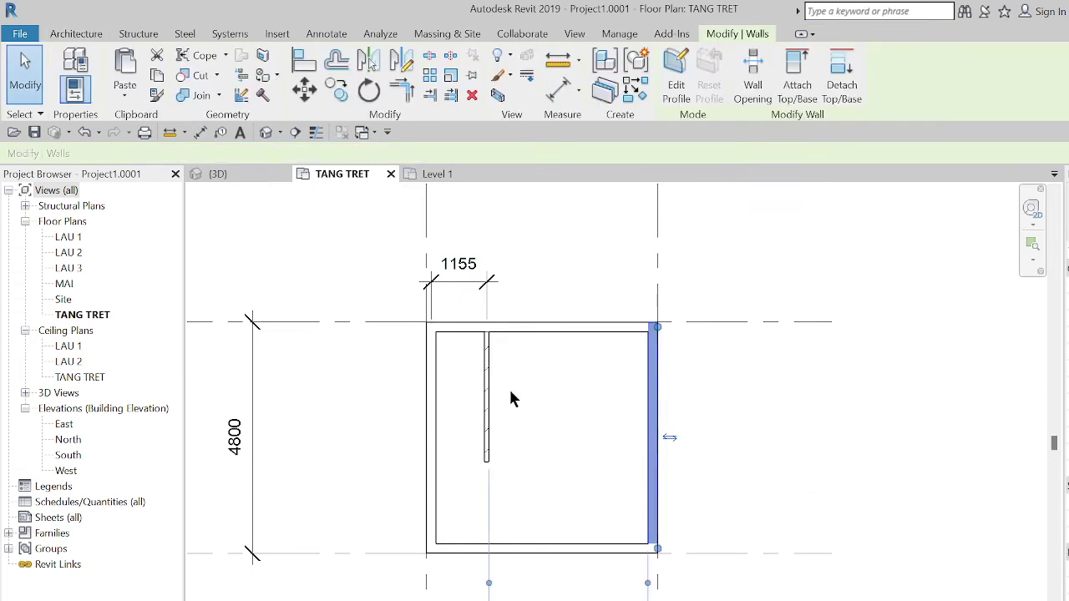
- Move the partition right by changing its 1155 dimension to 1850
left_click(484, 435)
left_click(457, 265)
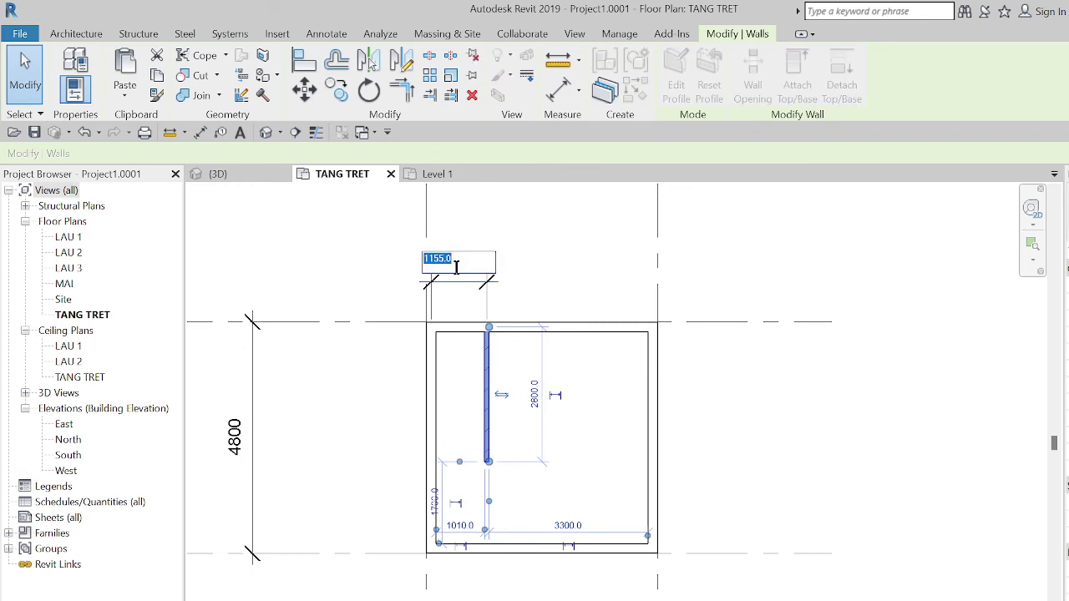
key("BackSpace")
type("1")
type("0")
key("Return")
key("Escape")
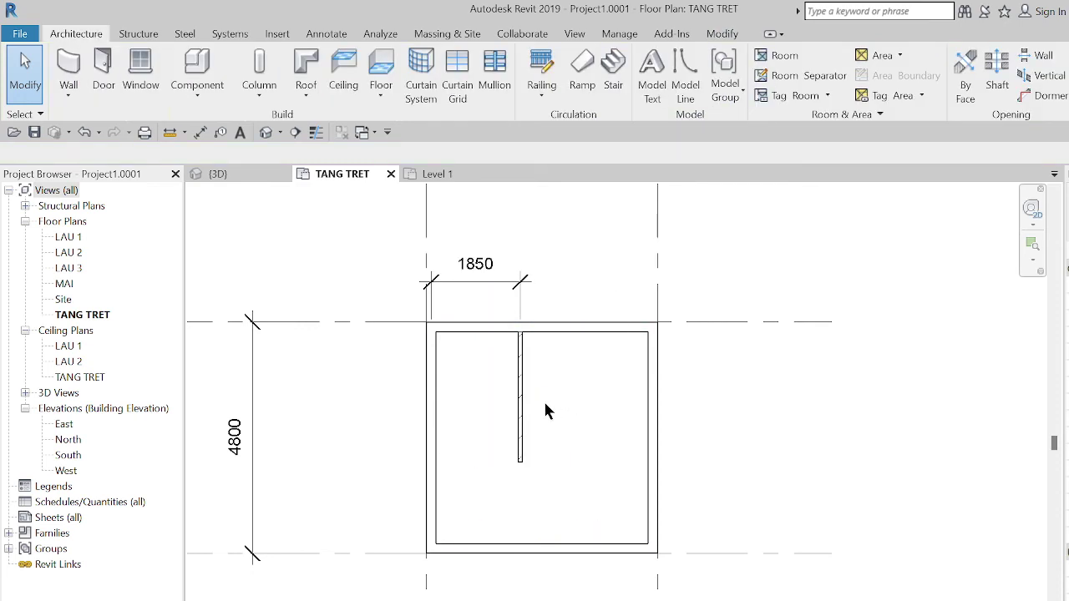
left_click(515, 410)
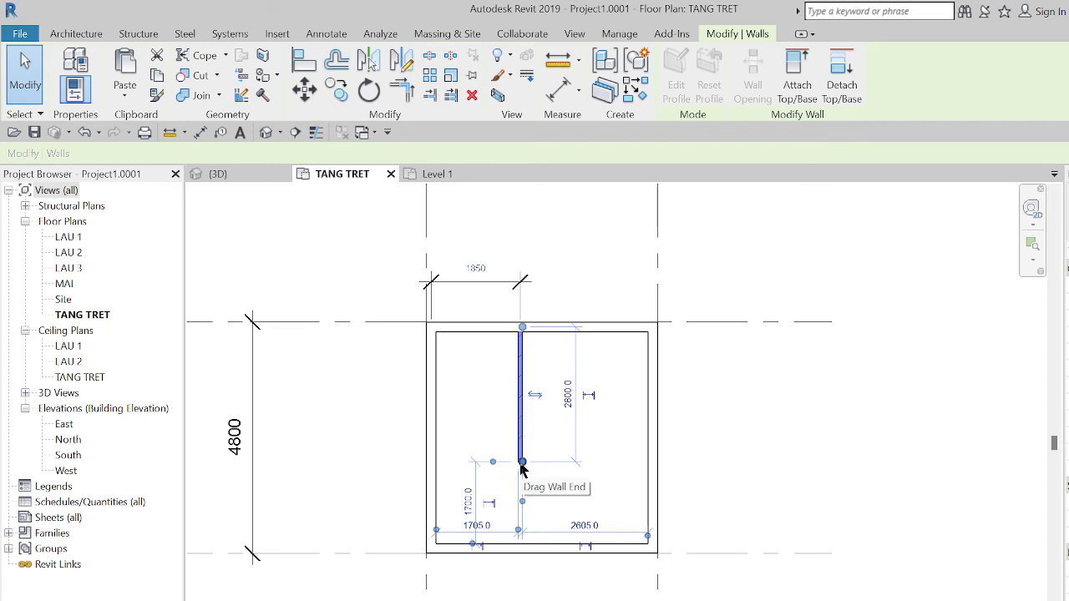
- Make the 1705 temporary dimension permanent and move its length reference to the top wall
left_click(475, 547)
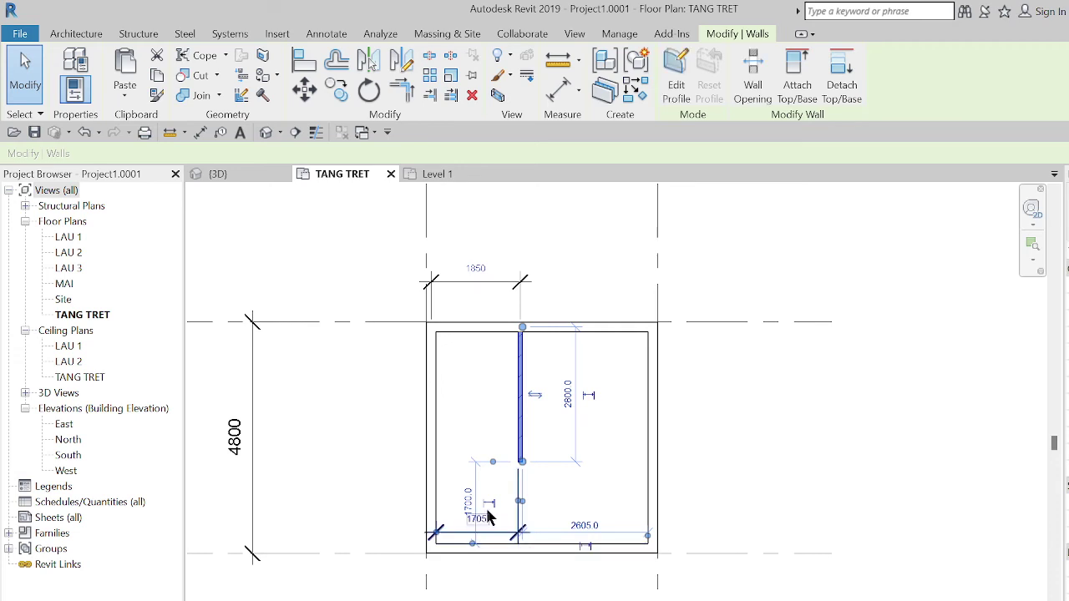
left_click(474, 544)
left_click_drag(473, 547, 478, 342)
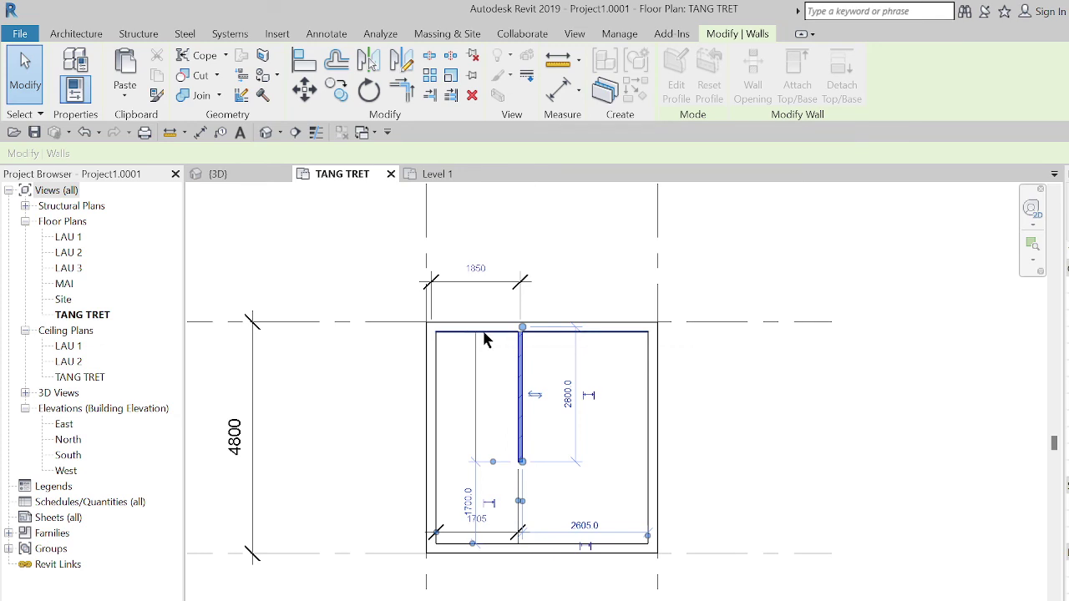
left_click_drag(487, 339, 484, 334)
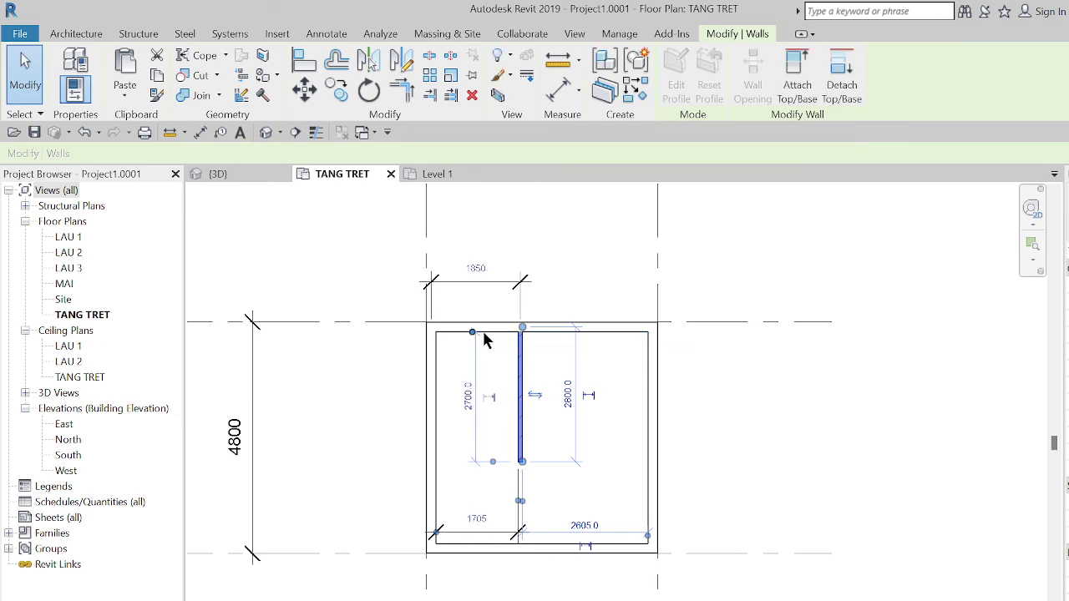
- Confirm the partition's length value of 2700, then deselect the partition
left_click(470, 401)
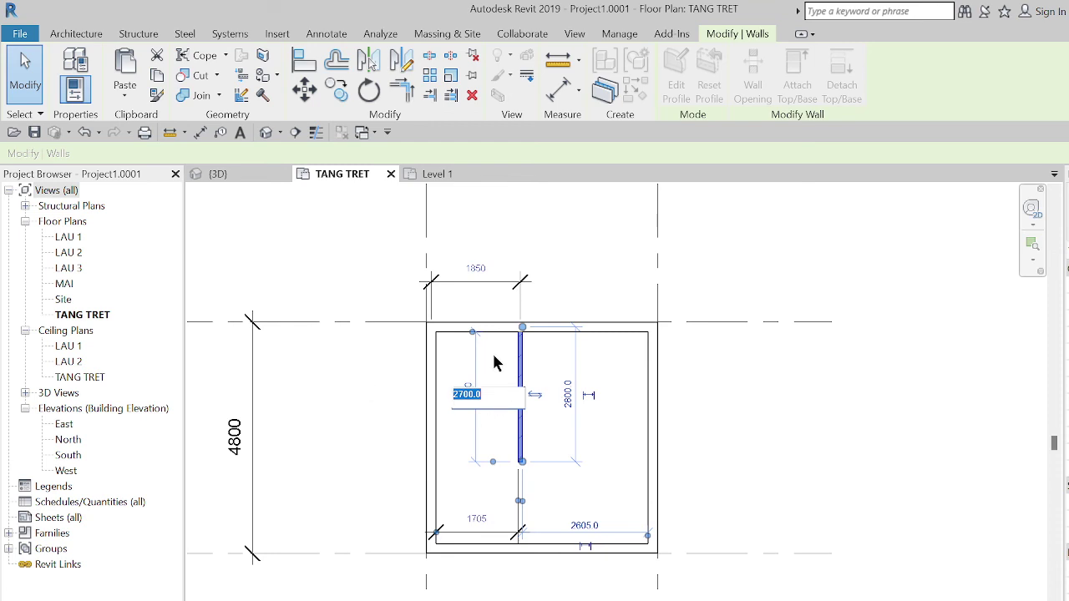
left_click(491, 395)
double_click(464, 401)
left_click(483, 401)
key("Return")
left_click(812, 440)
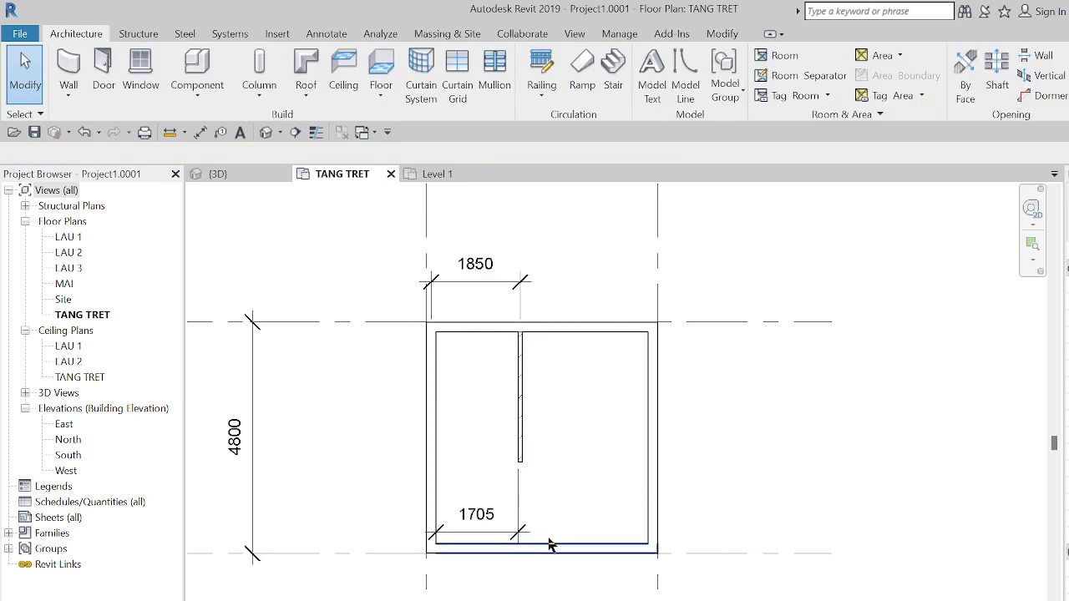
scroll(549, 549, "up", 2)
scroll(757, 418, "down", 1)
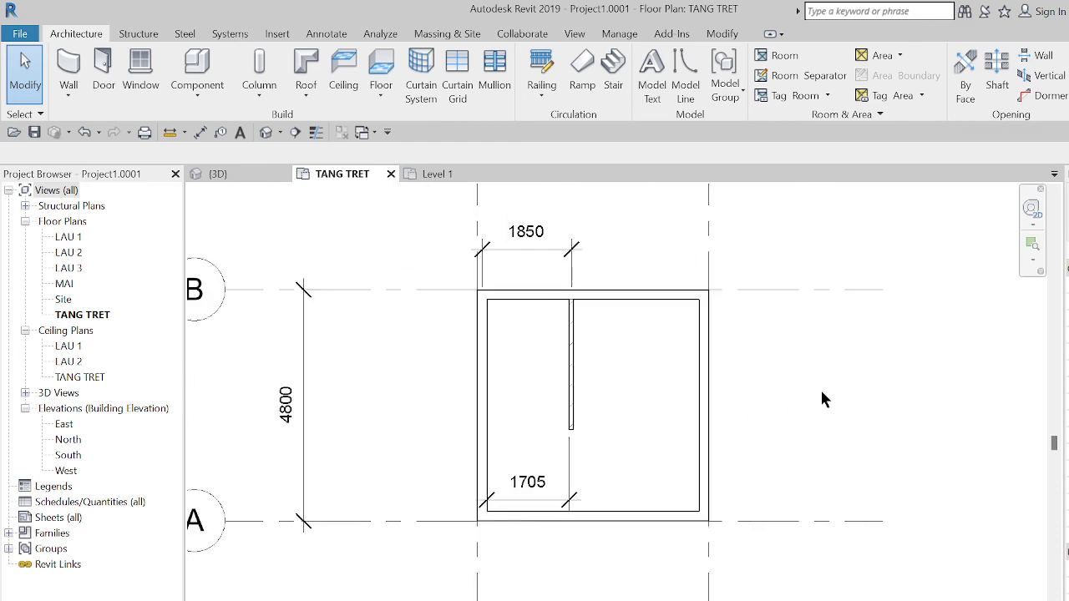
middle_click_drag(822, 400, 739, 521)
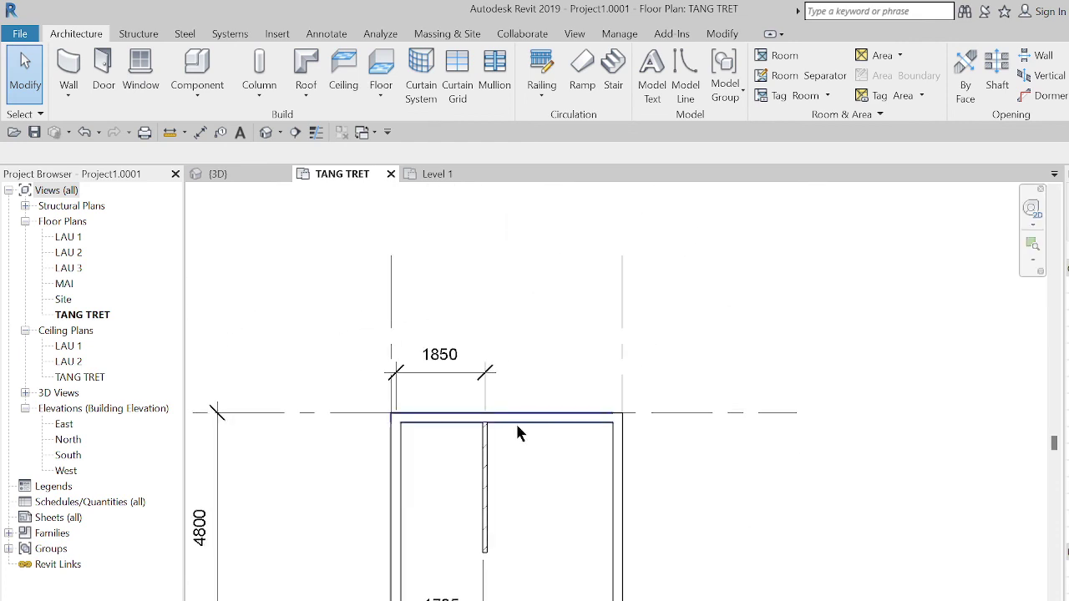